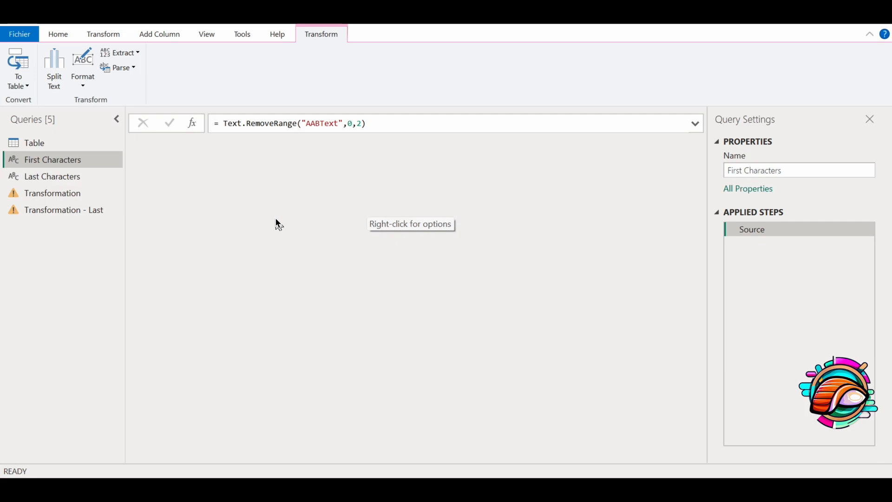
- Reload the First Characters query to view the result of its Text.RemoveRange formula
left_click(251, 212)
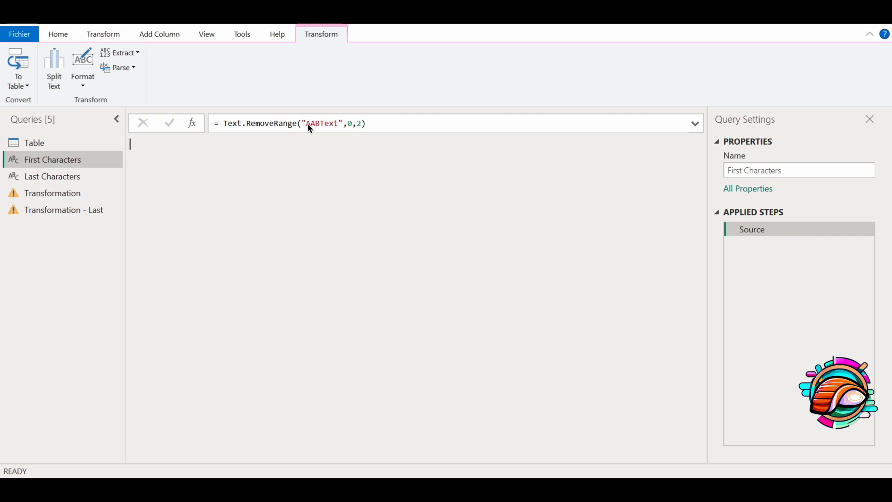
left_click(359, 161)
left_click(384, 124)
key("Return")
left_click(324, 161)
left_click(105, 258)
left_click(88, 162)
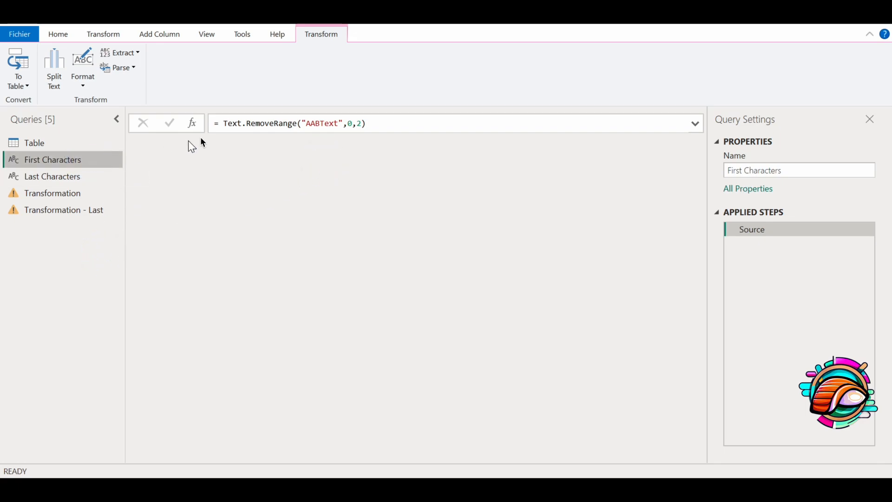
double_click(247, 121)
key("Escape")
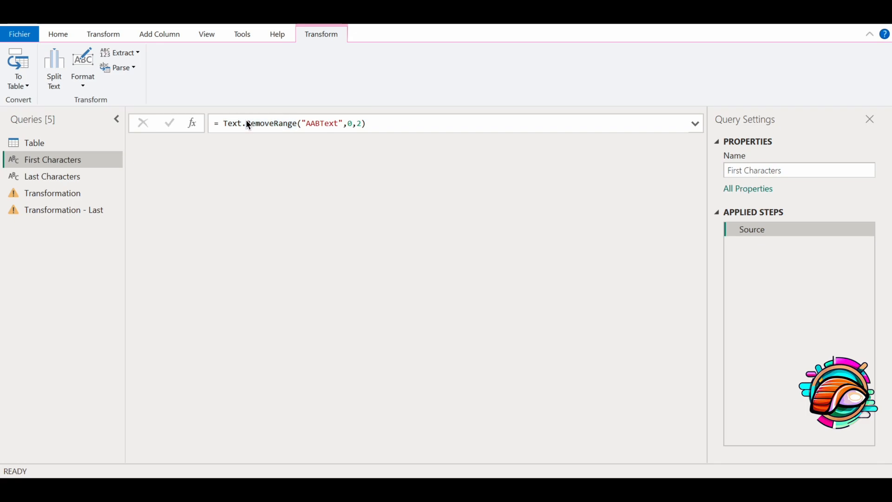
left_click(400, 124)
left_click(696, 124)
left_click(696, 124)
left_click(170, 124)
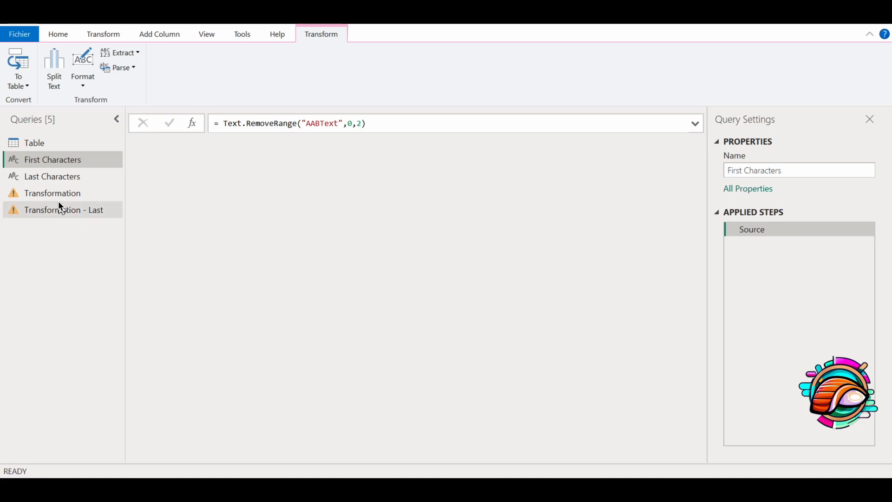
left_click(77, 178)
left_click(79, 160)
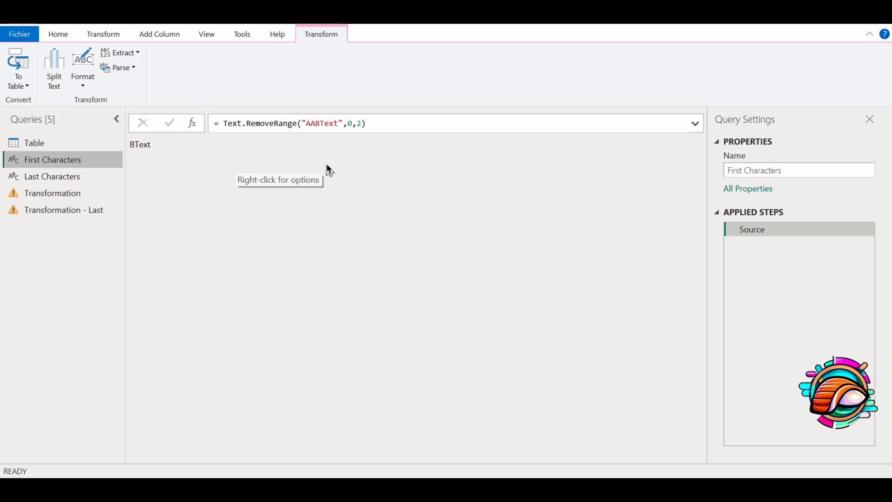
- Set the start offset in the First Characters query's Text.RemoveRange formula to 1 and apply it
left_click(352, 124)
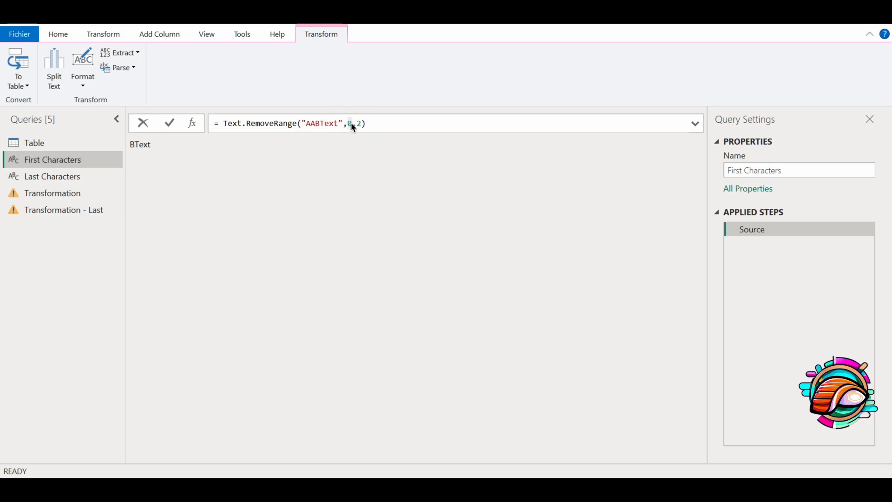
left_click(375, 125)
key("Return")
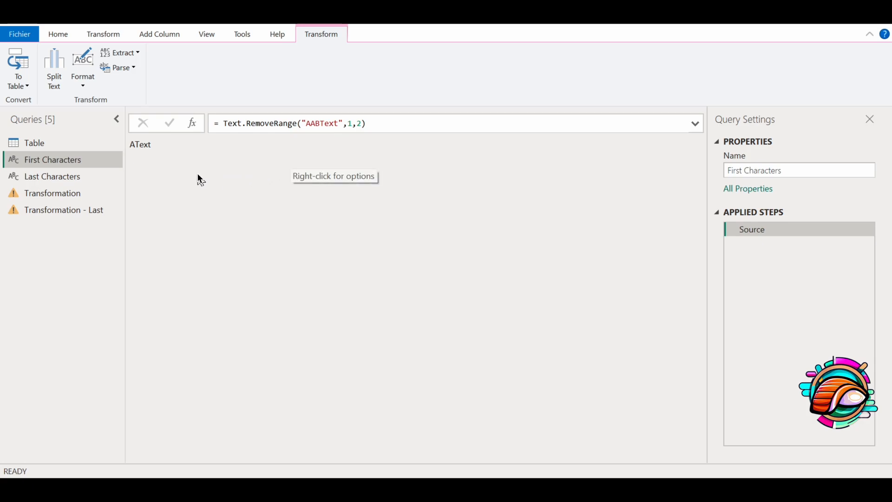
- Examine how the Last Characters query's formula uses Text.Length as the offset for removing trailing characters
left_click(97, 180)
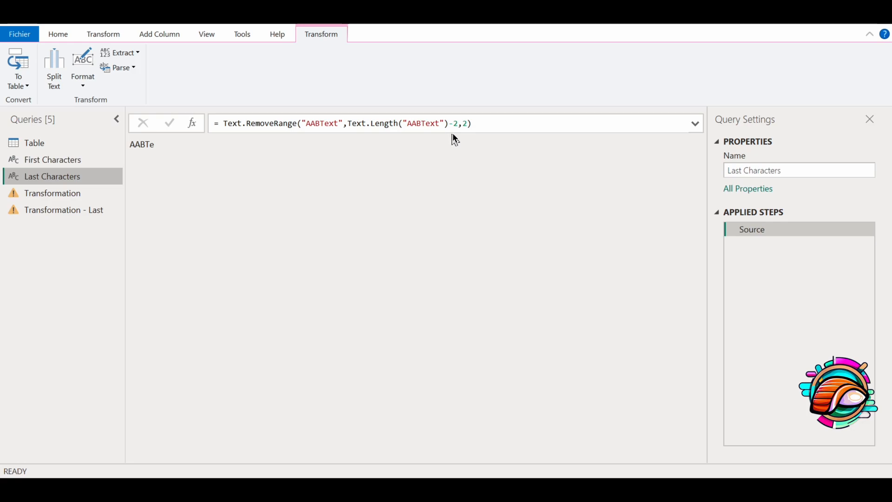
left_click(488, 128)
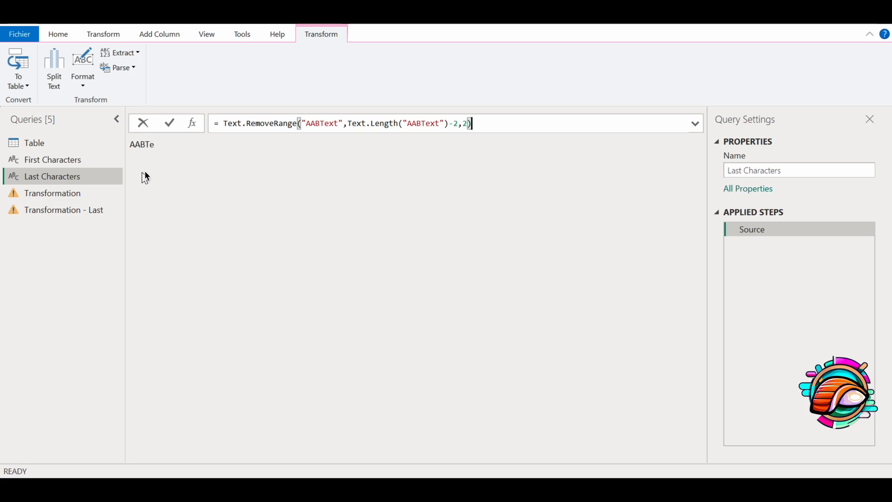
- In the Transformation query's Custom1 formula, replace the "Previous step" placeholder with the Removed Duplicates step
left_click(96, 194)
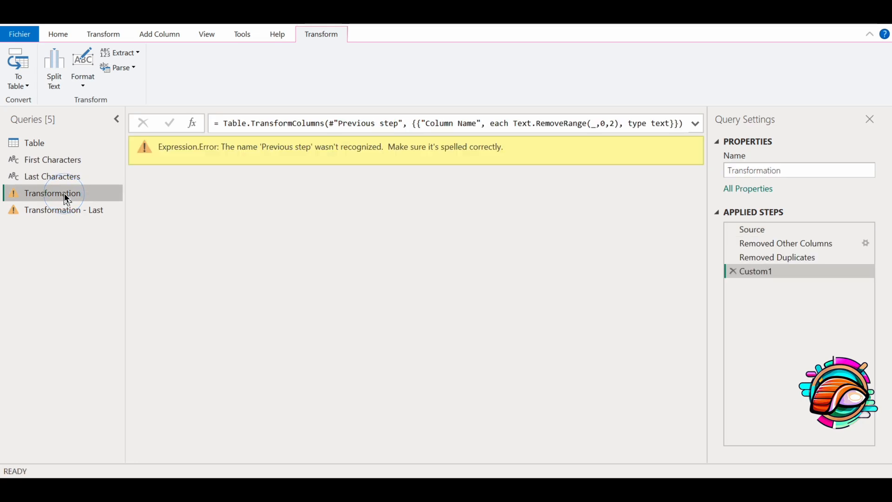
left_click(754, 257)
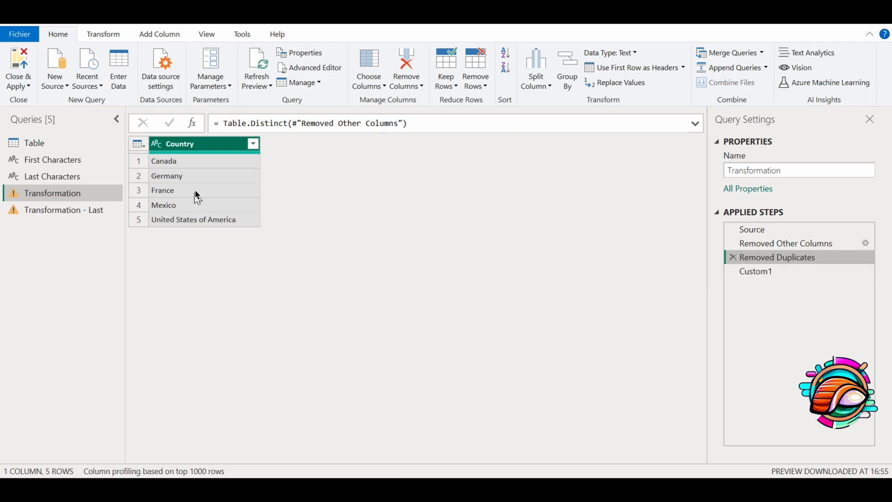
left_click(752, 273)
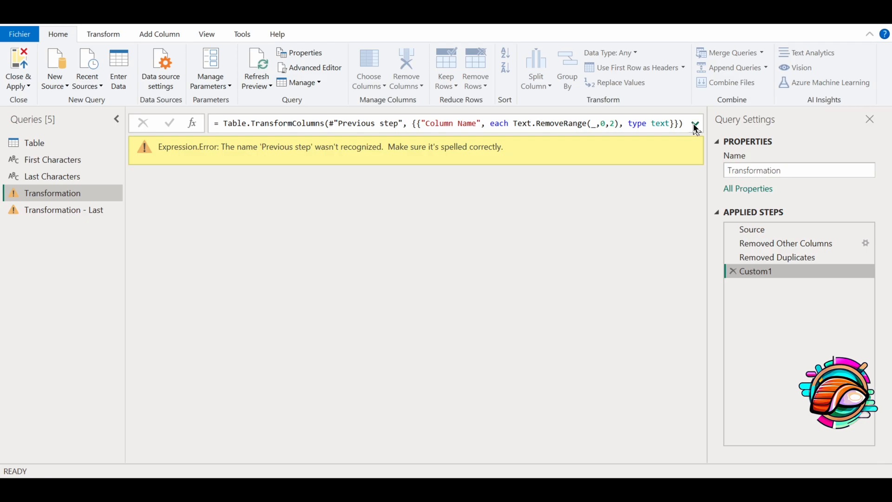
left_click(697, 125)
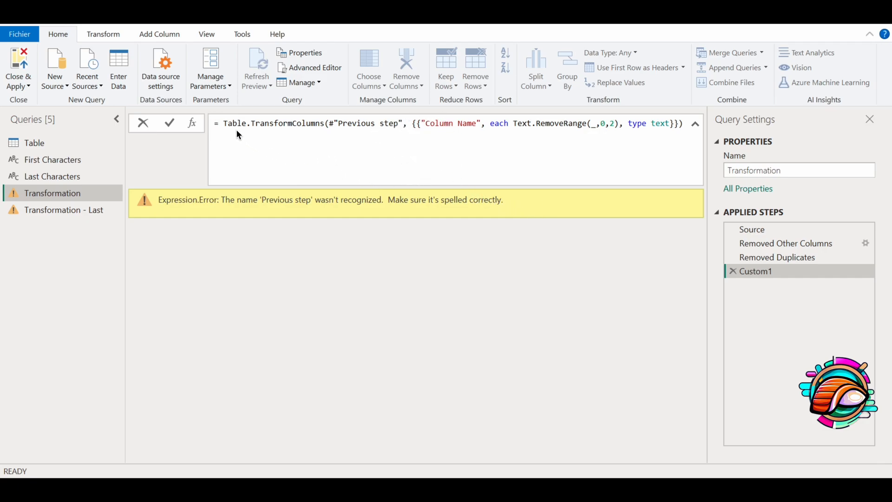
mouse_move(233, 128)
left_click(339, 124)
key("shift+Right")
key("shift+Right")
key("shift+Right")
key("shift+Right")
key("shift+Right")
key("shift+Right")
key("shift+Right")
key("shift+Right")
key("shift+Right")
key("shift+Right")
key("shift+Right")
key("shift+Right")
key("shift+Right")
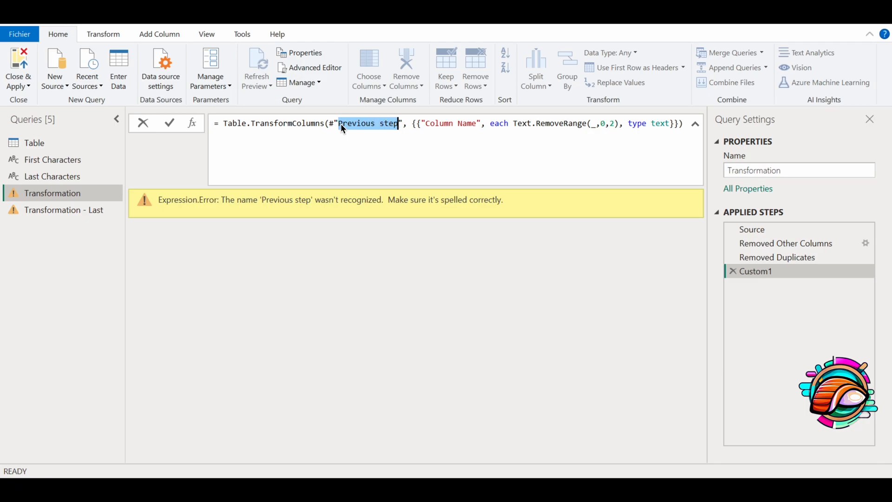
type("Rem")
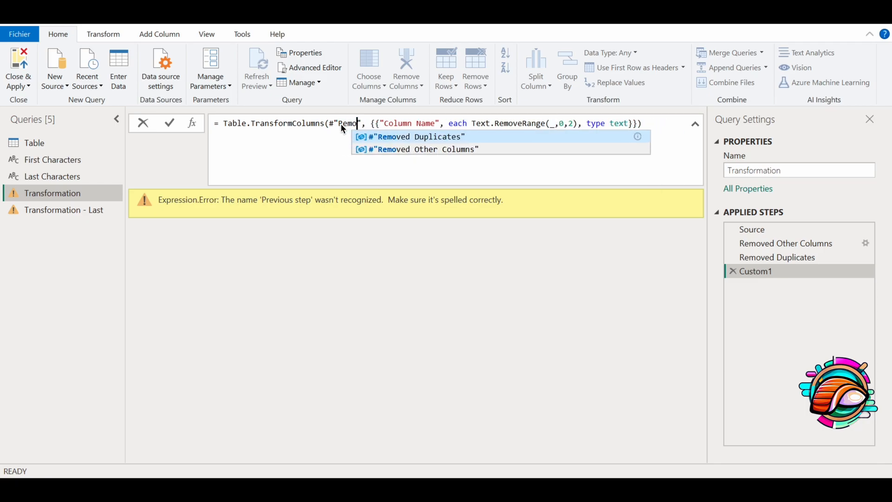
key("Tab")
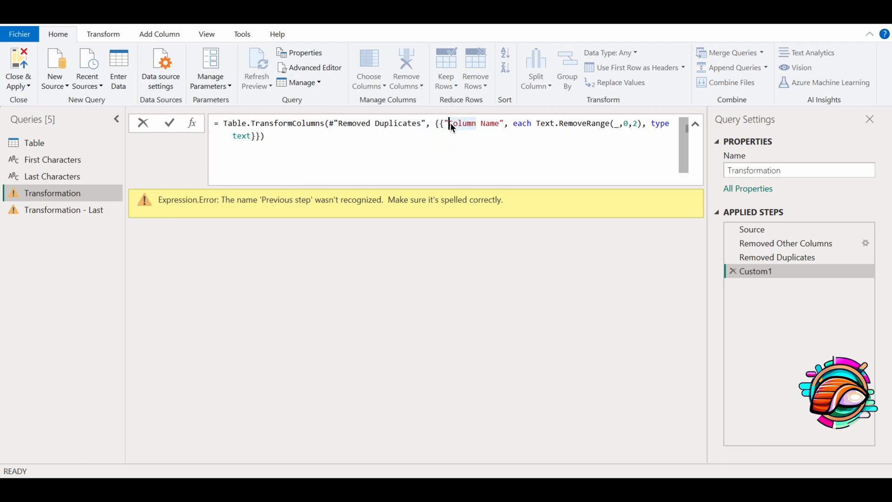
- Replace the "Column Name" placeholder in the Transformation query's Custom1 formula with Country and apply the formula
key("shift+Right")
key("shift+Right")
key("shift+Right")
key("shift+Right")
key("shift+Right")
key("shift+Right")
type("Country")
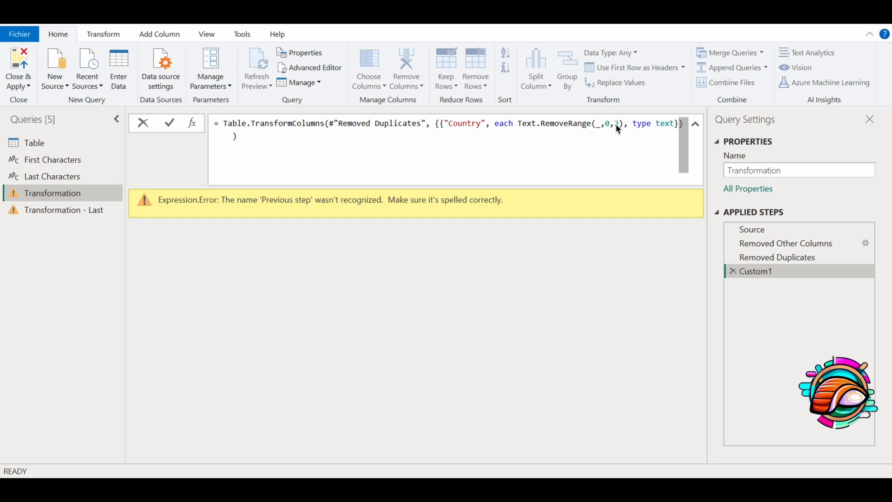
left_click(430, 147)
key("Return")
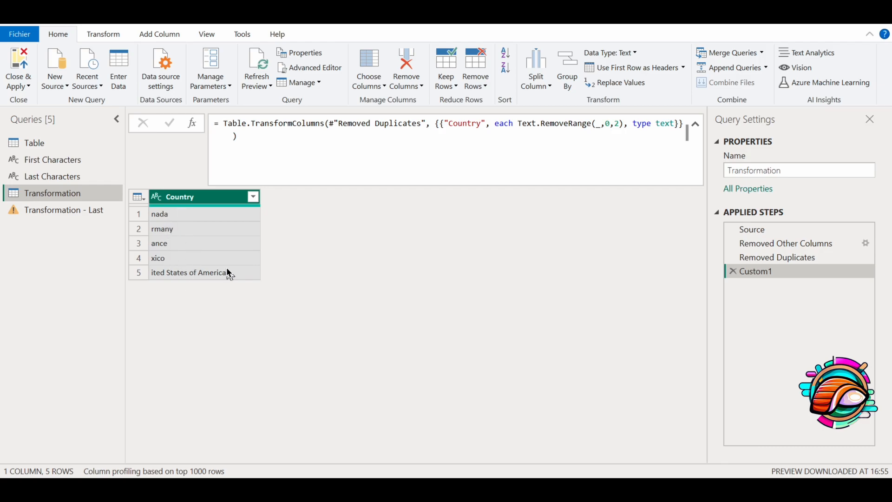
- In the Transformation - Last query's Custom1 formula, replace the "Previous step" placeholder with the Removed Duplicates step
left_click(71, 210)
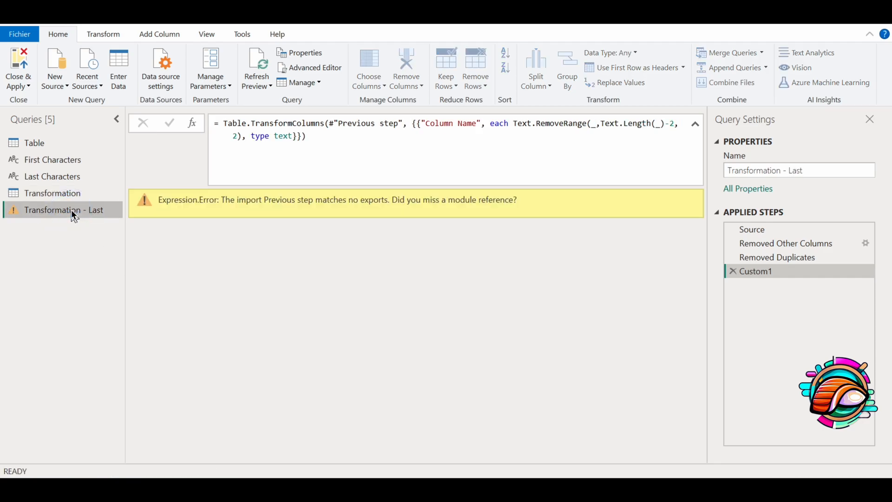
left_click(769, 258)
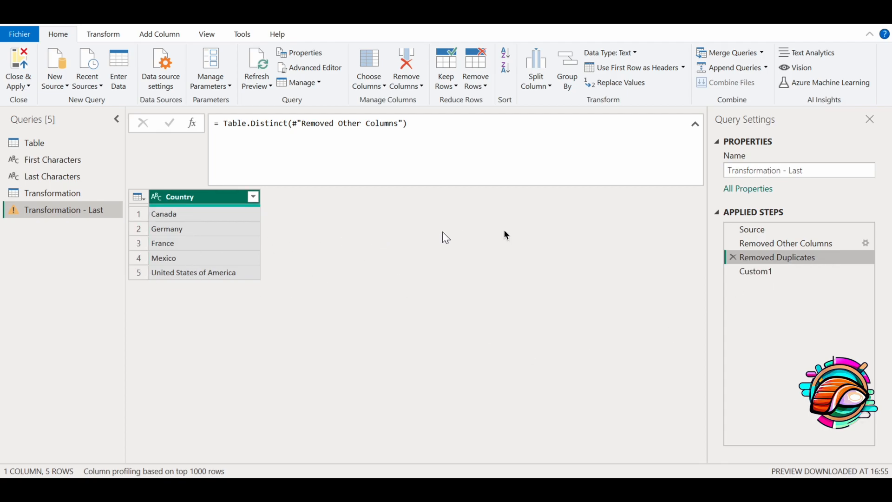
left_click(759, 274)
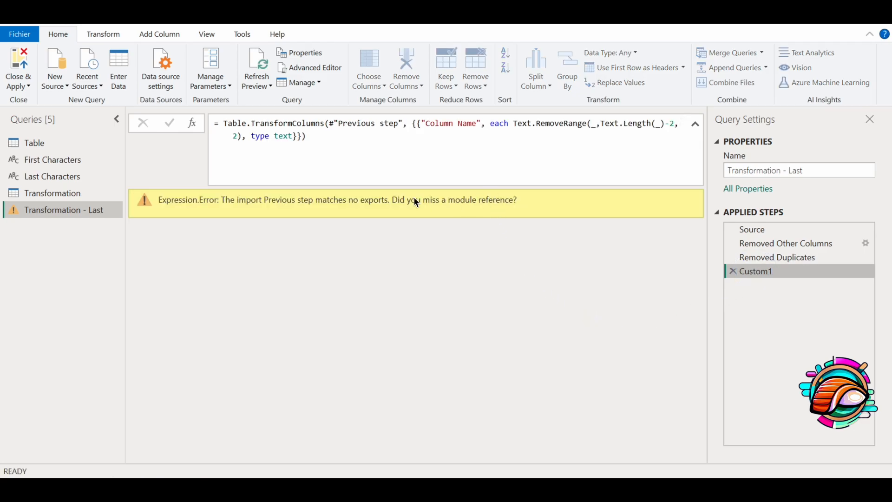
left_click(340, 125)
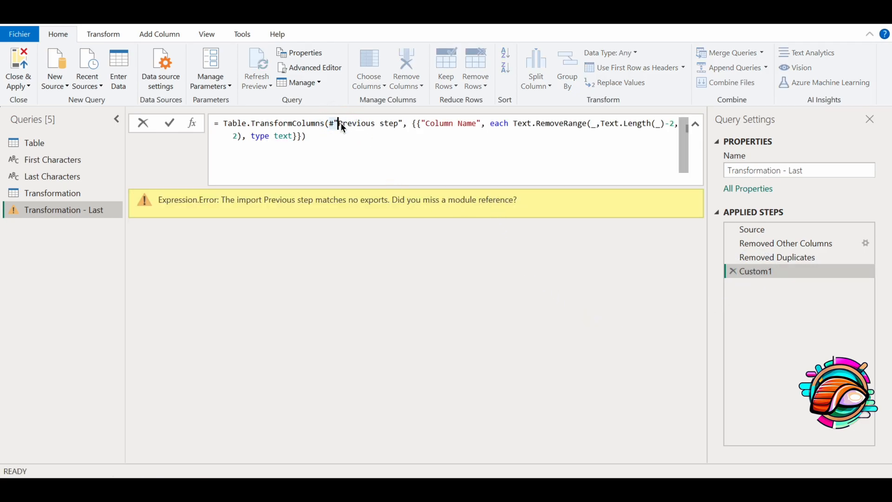
key("shift+Right")
key("shift+Right")
key("shift+Right")
key("shift+Right")
key("shift+Right")
key("shift+Right")
key("shift+Right")
key("shift+Right")
key("shift+Right")
key("shift+Right")
key("shift+Right")
key("shift+Right")
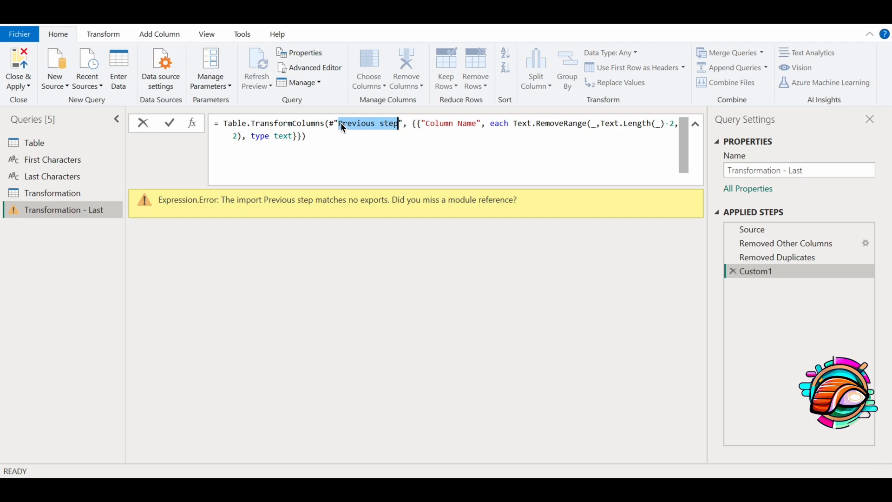
type("Remo")
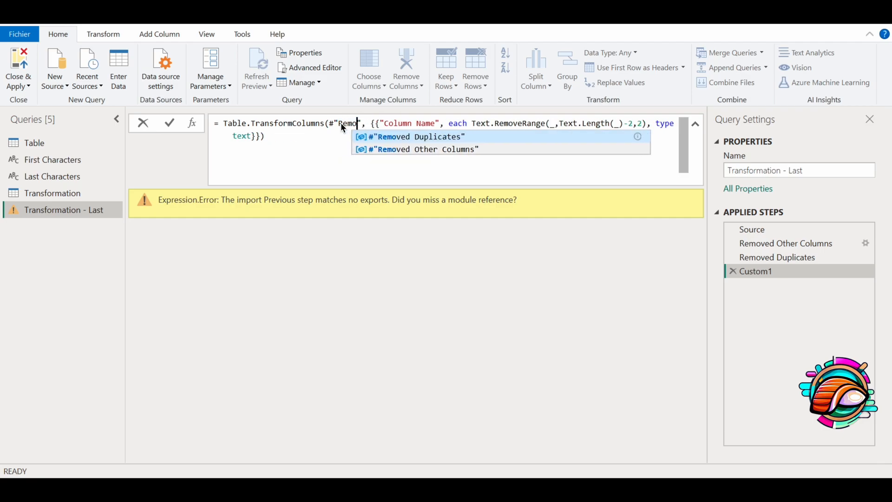
key("Tab")
- Replace the "Column Name" placeholder in the Transformation - Last query's Custom1 formula with Country and apply the formula
key("Right")
key("Right")
key("Right")
key("Right")
key("Right")
key("Right")
key("Right")
key("Right")
key("Right")
key("Right")
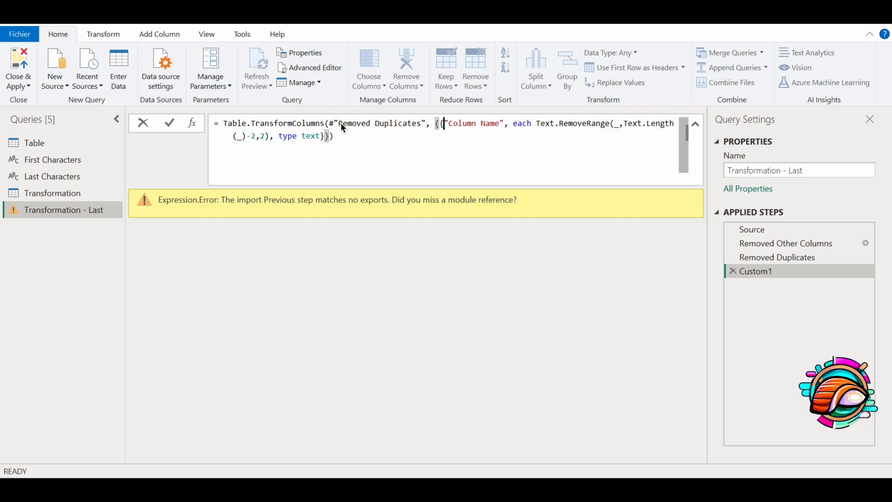
key("Right")
key("Right")
key("Right")
key("Right")
key("Right")
key("Right")
key("Right")
key("Right")
key("Right")
key("Right")
key("Right")
key("Right")
key("Right")
key("Right")
key("Right")
key("Right")
key("Right")
key("Right")
key("Right")
key("Right")
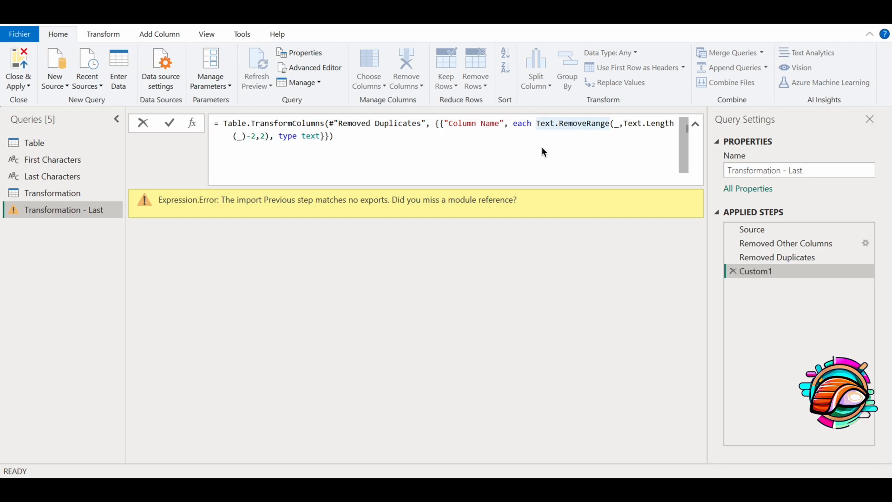
double_click(461, 125)
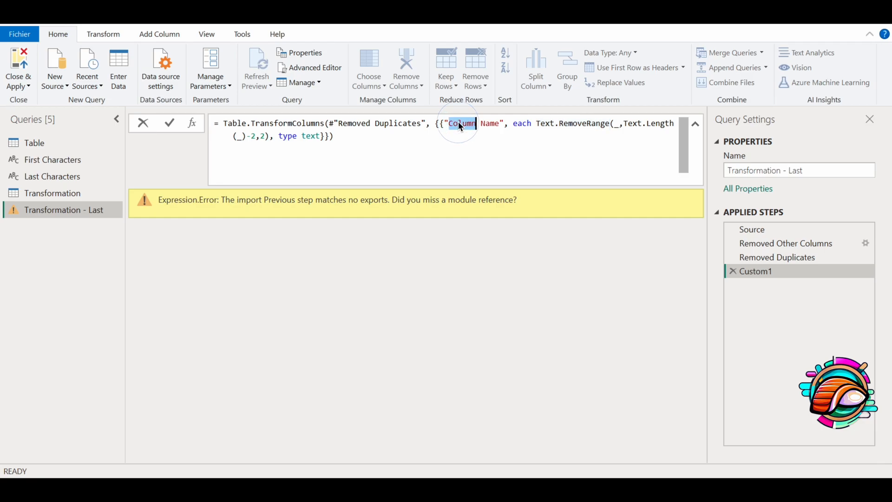
key("shift+Right")
key("shift+Right")
key("shift+Right")
key("shift+Right")
key("shift+Right")
key("shift+Right")
key("shift+Left")
type("Country")
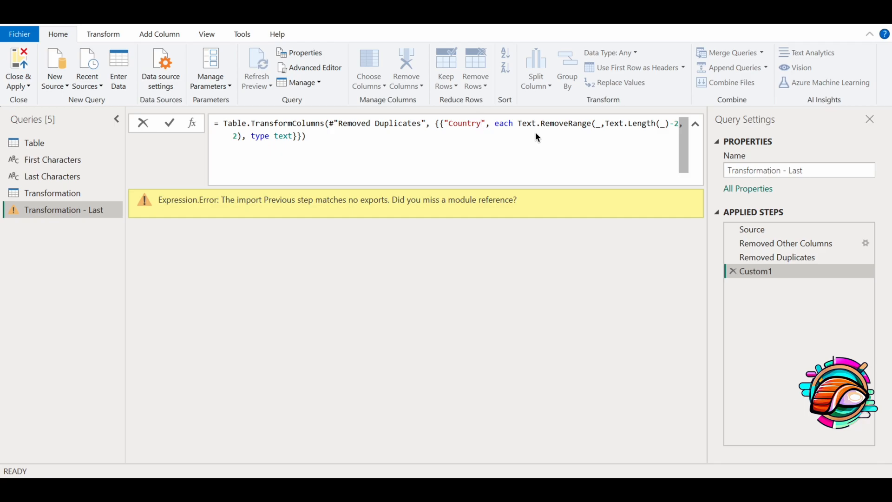
double_click(607, 126)
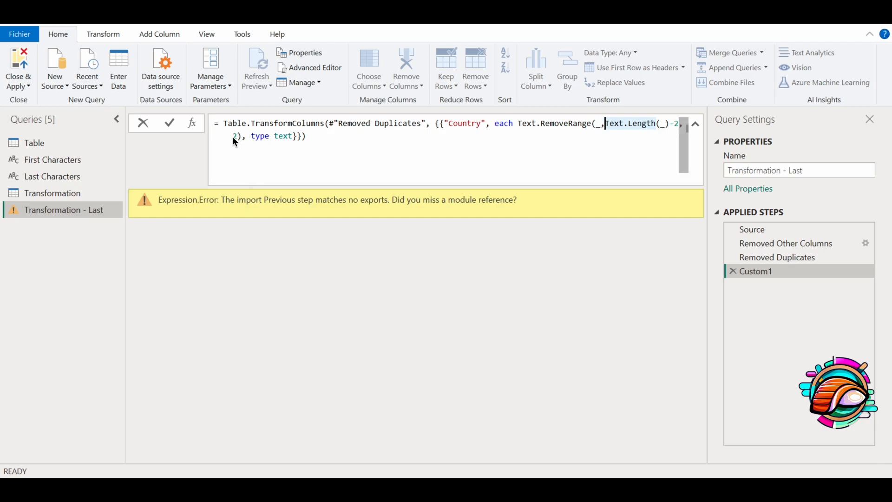
left_click(319, 141)
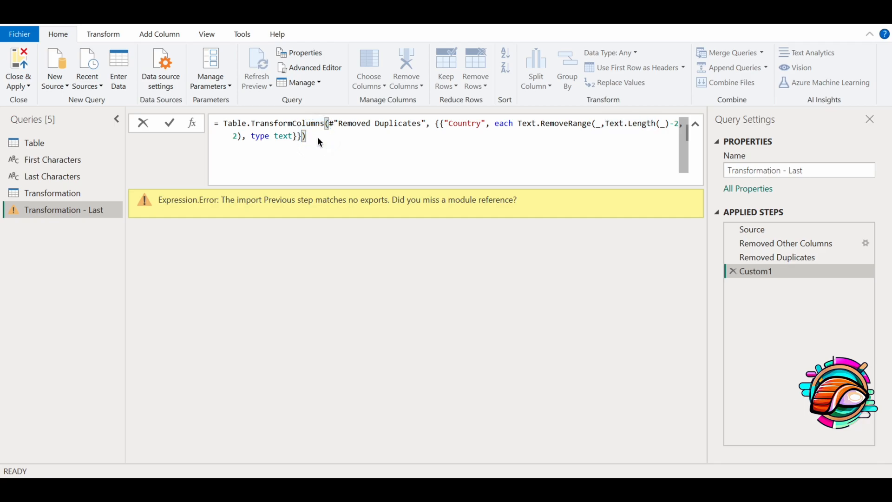
key("Return")
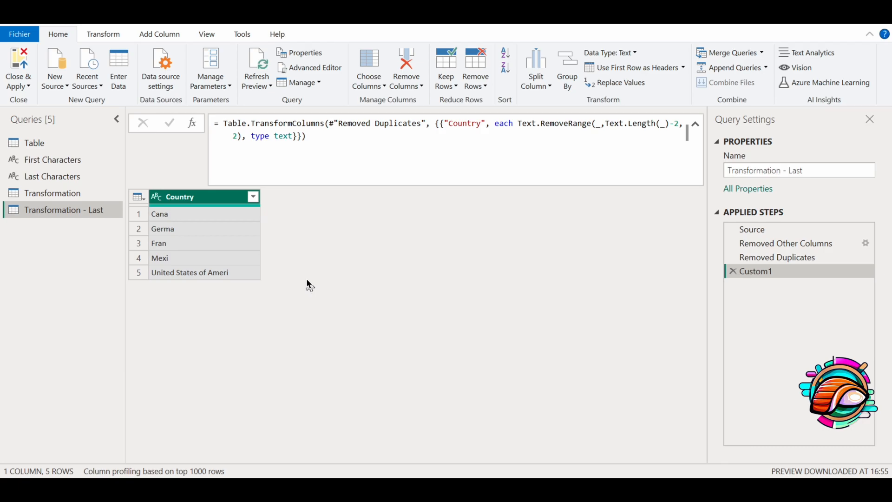
- Set both the number subtracted from Text.Length and the removal count to 3 in the Transformation - Last formula and apply it
left_click(676, 124)
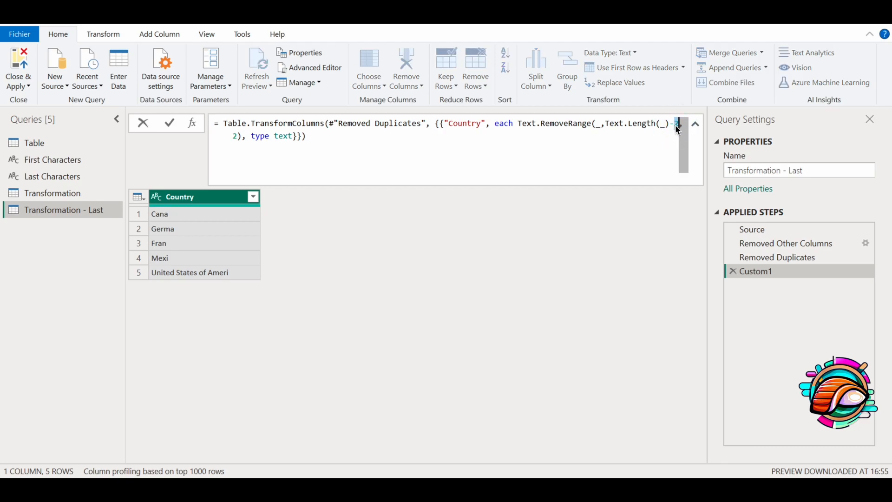
type("3")
left_click(235, 139)
key("Return")
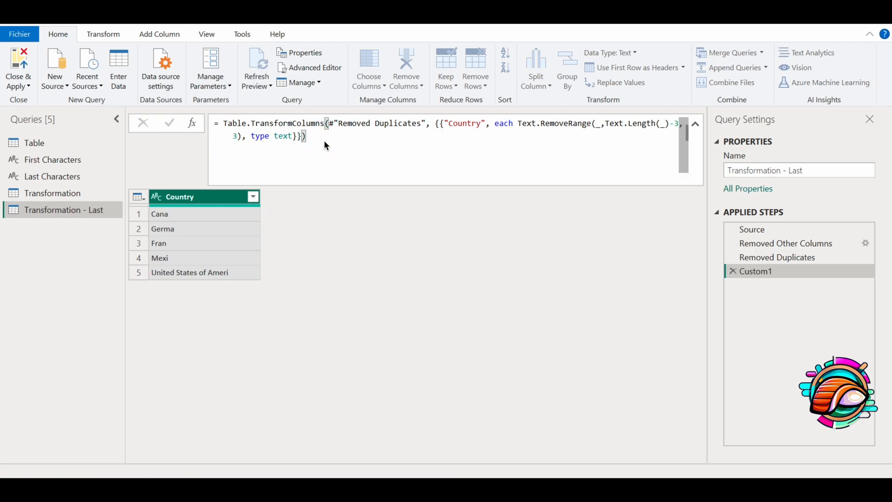